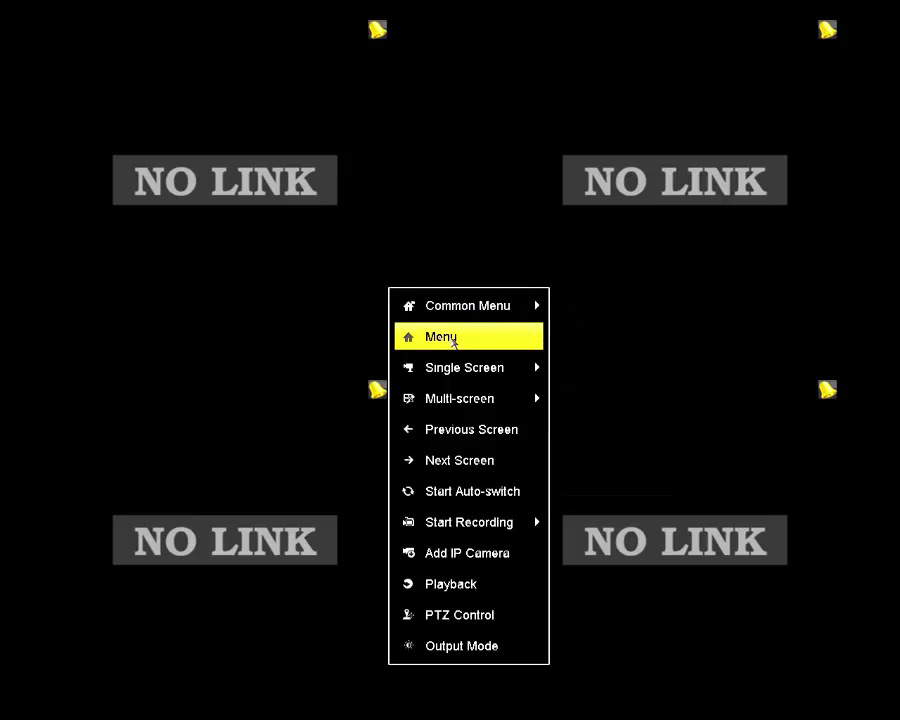
Step: Bring up the admin login prompt from the menu and enter a five-digit password on the on-screen keyboard
left_click(453, 340)
left_click(406, 316)
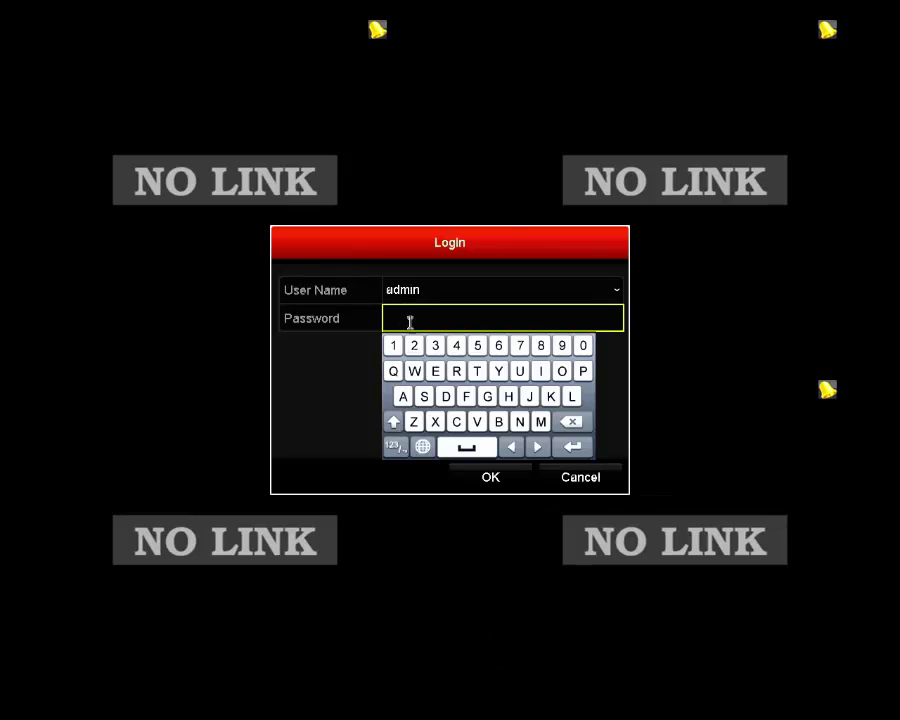
left_click(395, 346)
left_click(414, 345)
left_click(435, 345)
left_click(456, 345)
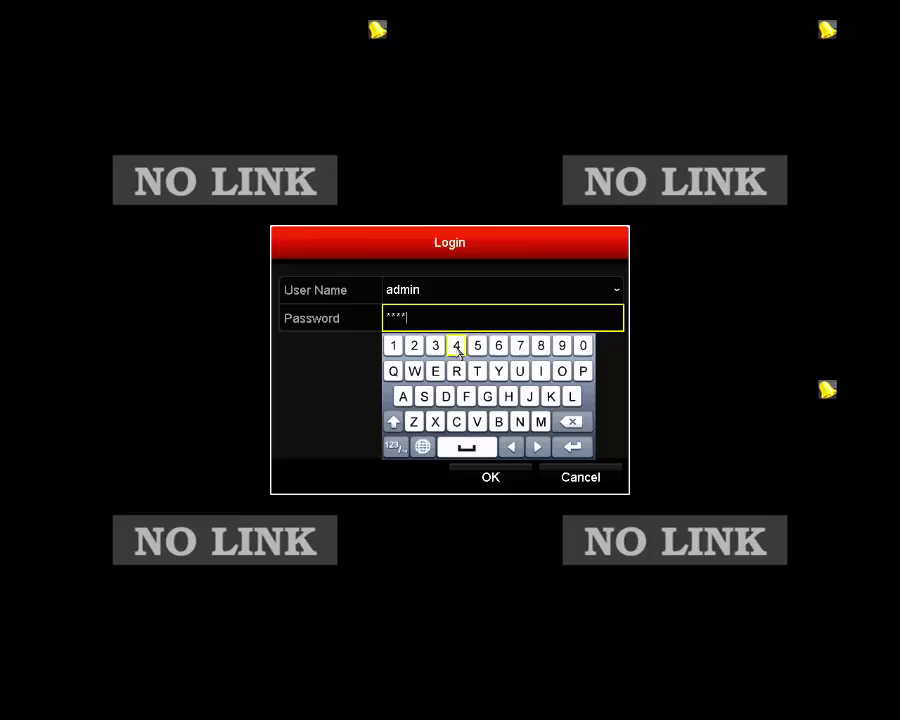
left_click(477, 345)
left_click(572, 447)
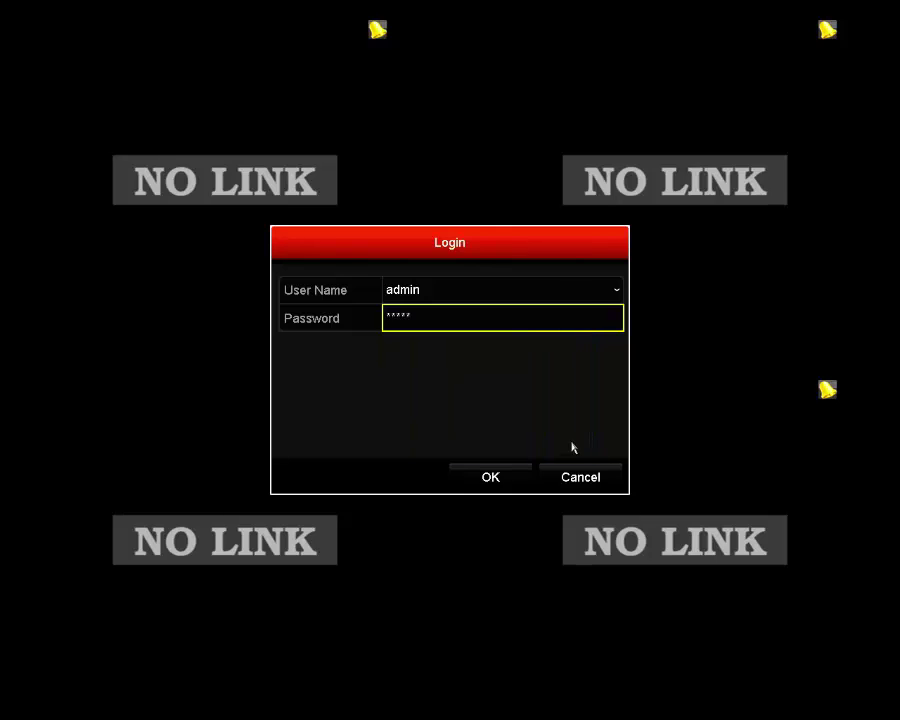
Step: Submit the login, dismiss the incorrect-password Attention alert, and open the Reset Password dialog
left_click(503, 479)
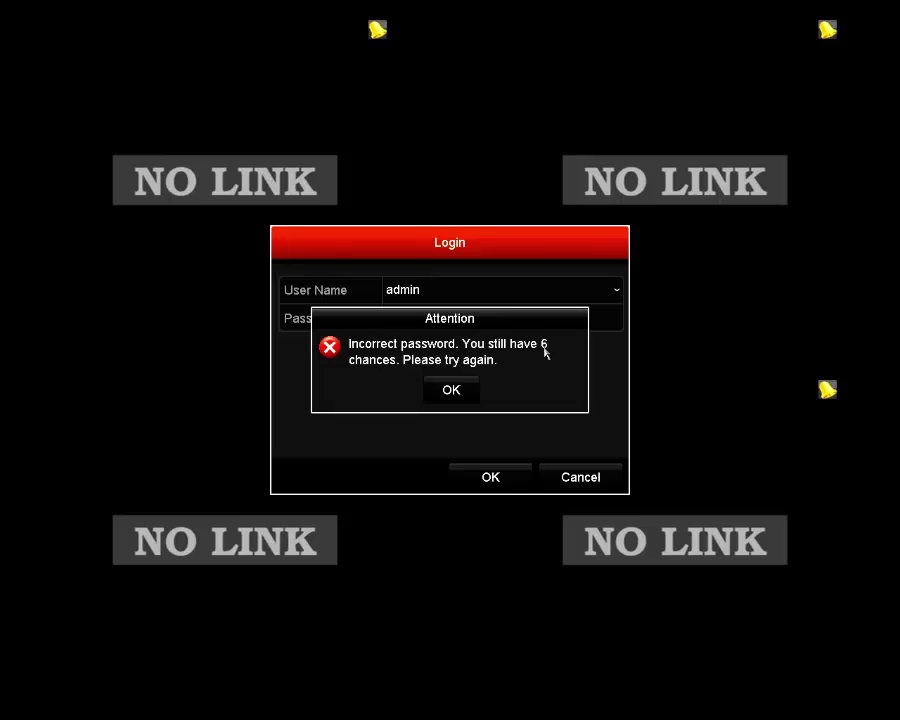
left_click(455, 389)
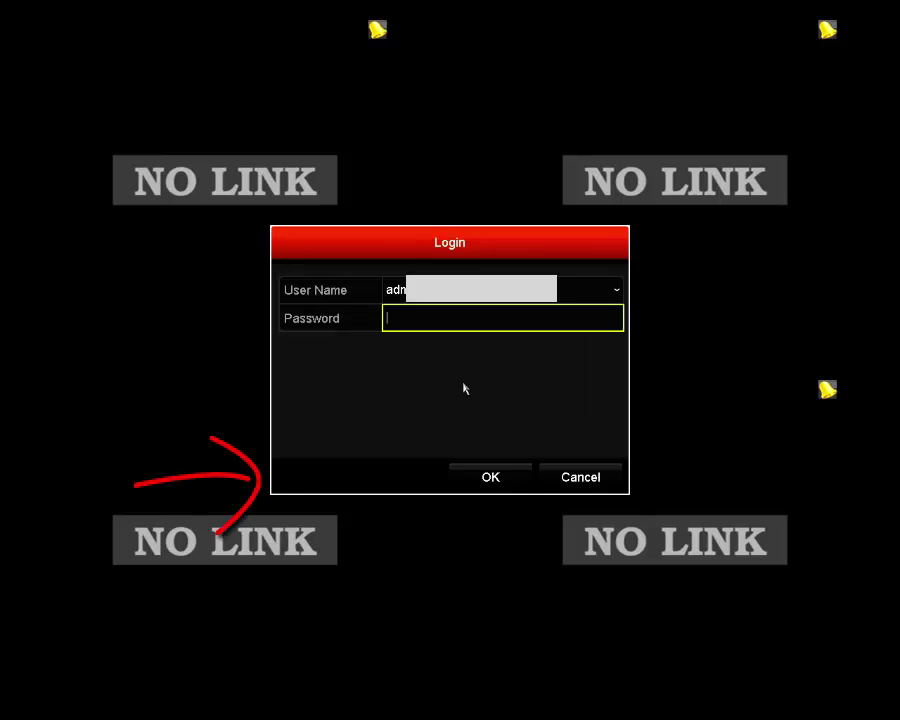
left_click(281, 488)
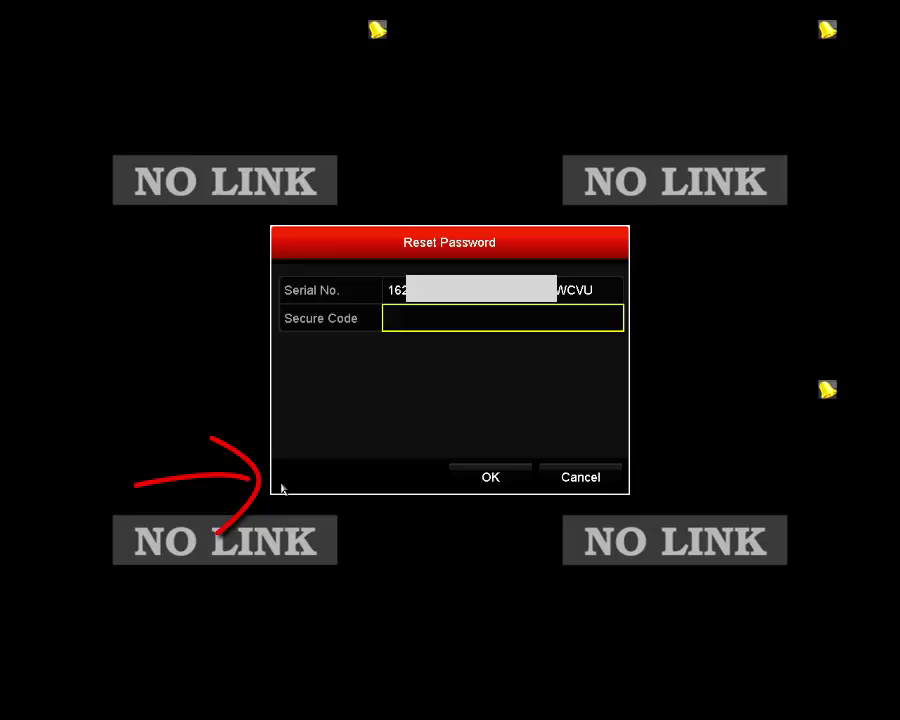
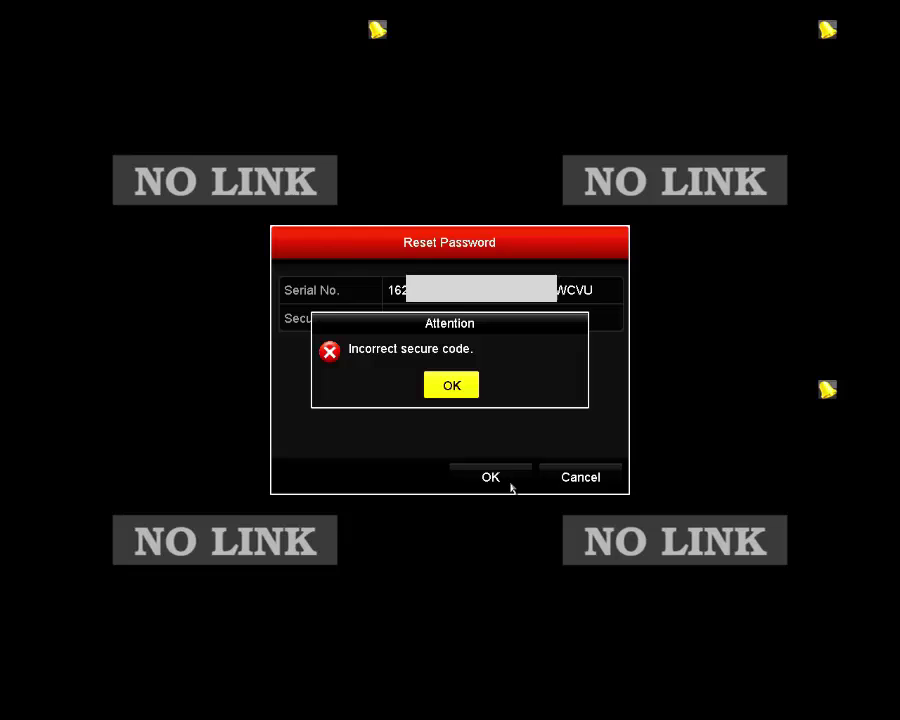
Step: Dismiss the 'Incorrect secure code' alert to abandon the password reset
left_click(470, 390)
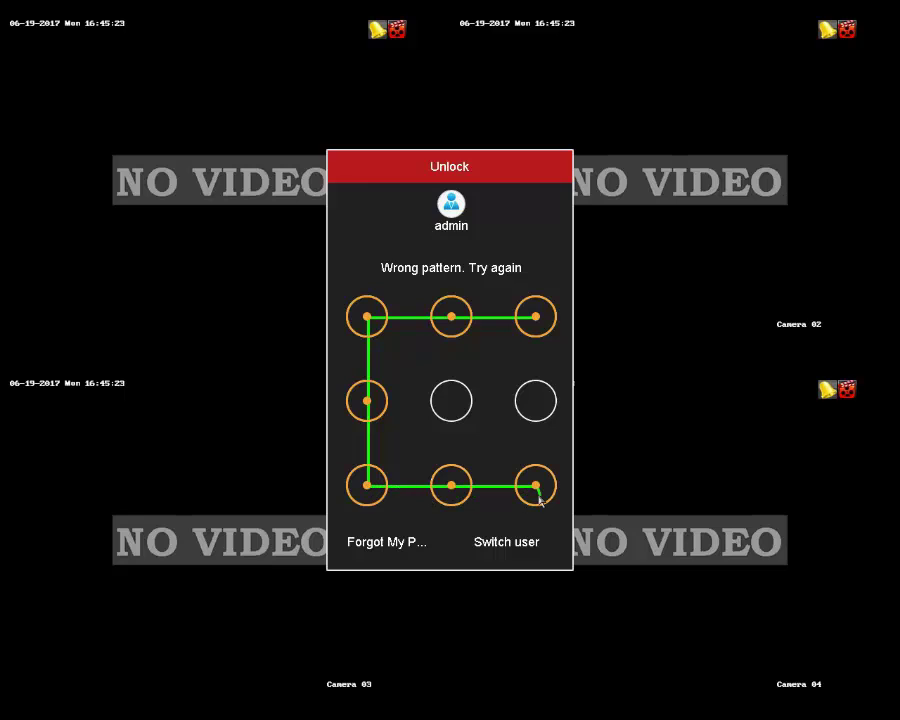
Step: Switch to password login via 'Forgot My Pattern' and select the admin Password field
left_click(389, 545)
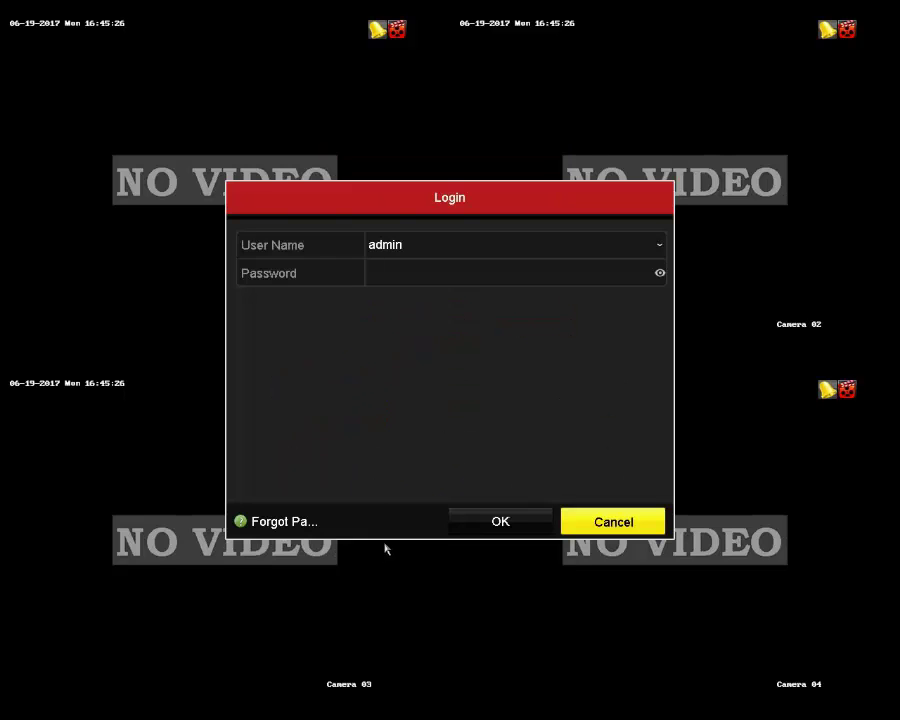
left_click(389, 276)
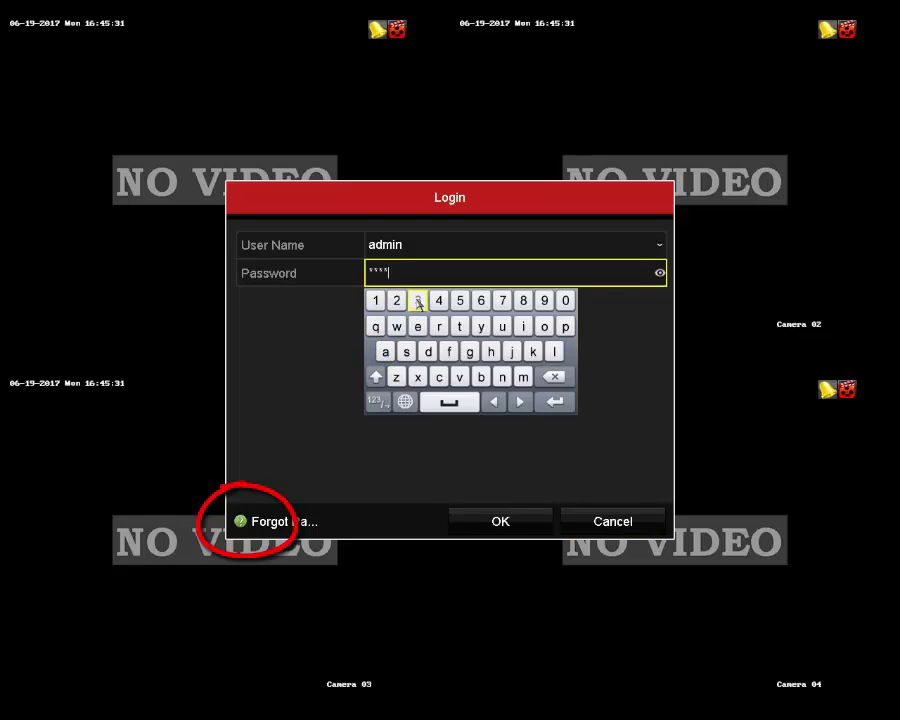
Step: Enter the eight-character admin password on the on-screen keyboard and submit the login
left_click(439, 301)
left_click(455, 302)
left_click(479, 300)
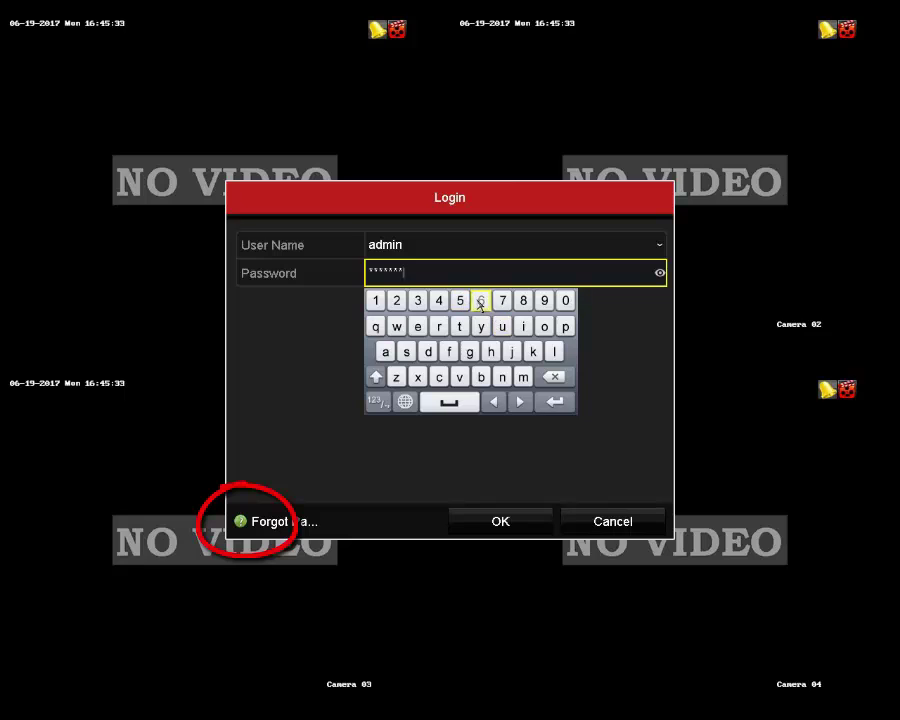
left_click(554, 401)
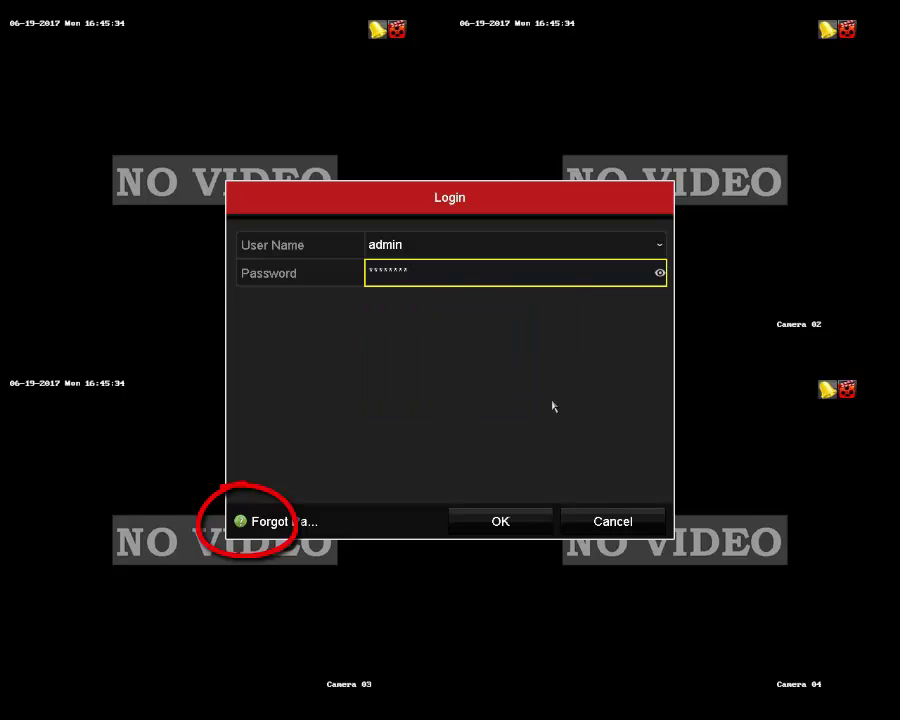
left_click(505, 523)
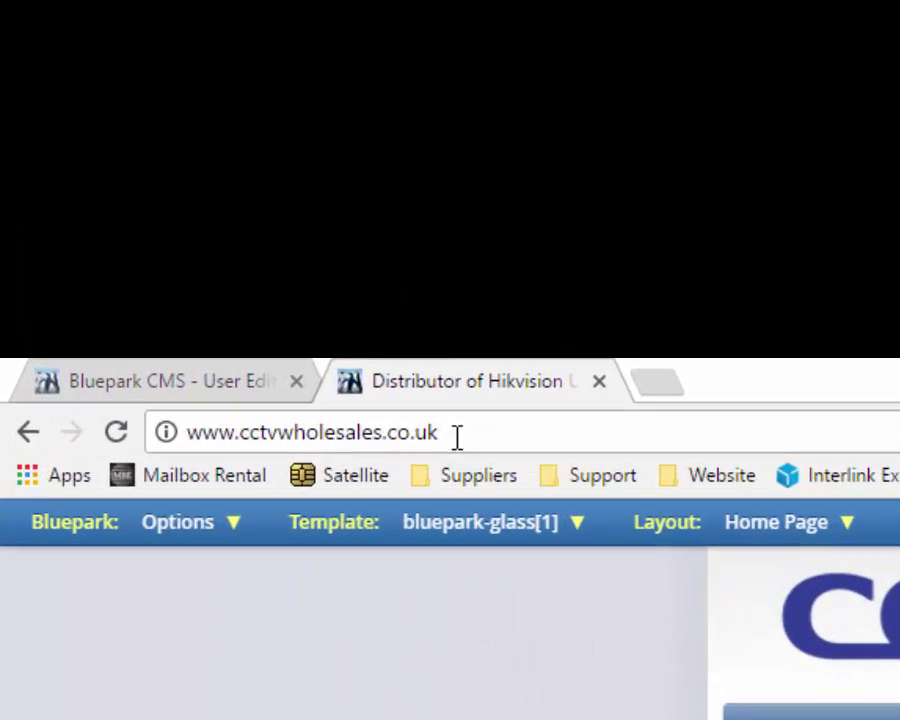
Step: Go to the SADP Tools download page on the Hikvision portal
left_click_drag(390, 372, 117, 368)
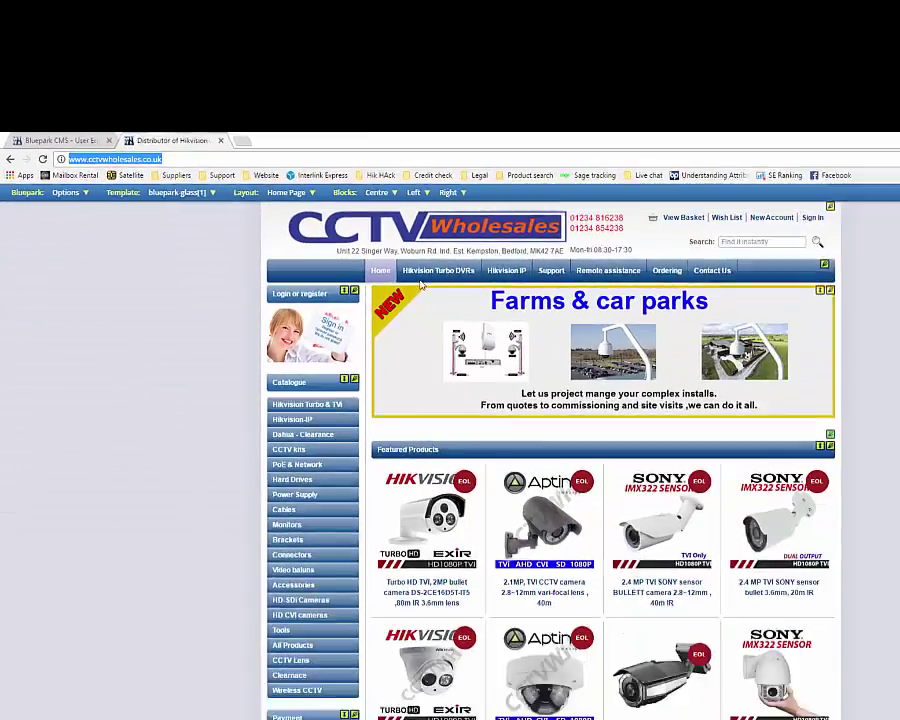
mouse_move(418, 221)
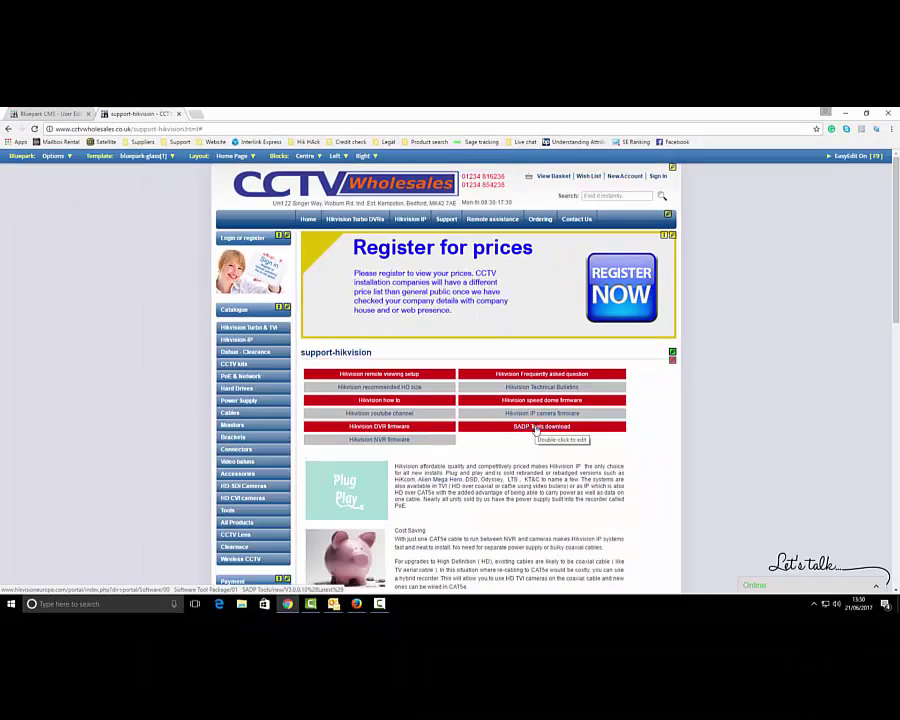
left_click(536, 427)
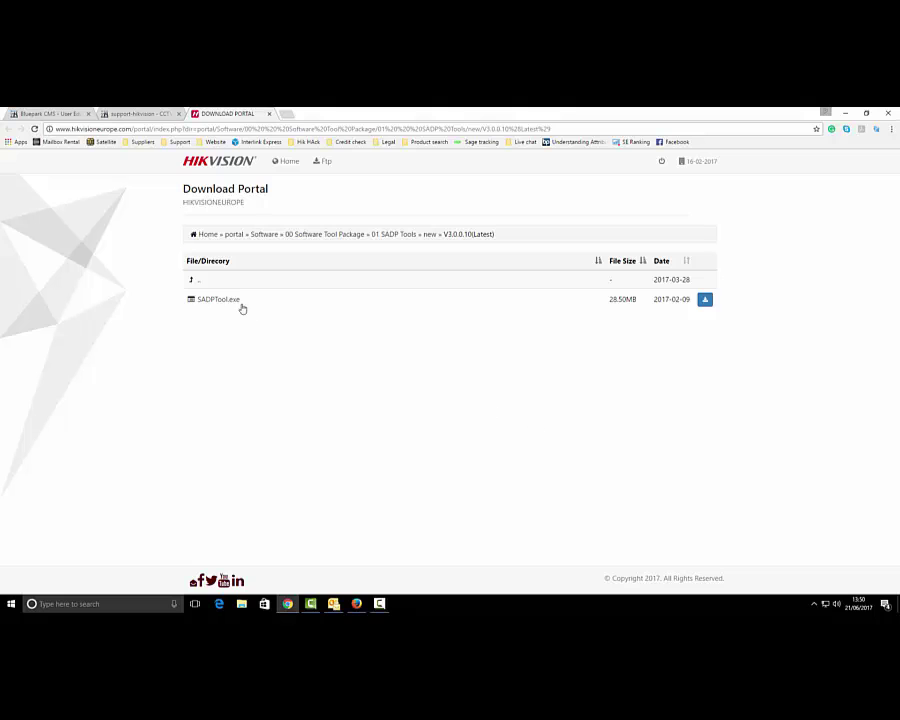
Step: Download SADPTool.exe to the Desktop and launch its installer
left_click(705, 301)
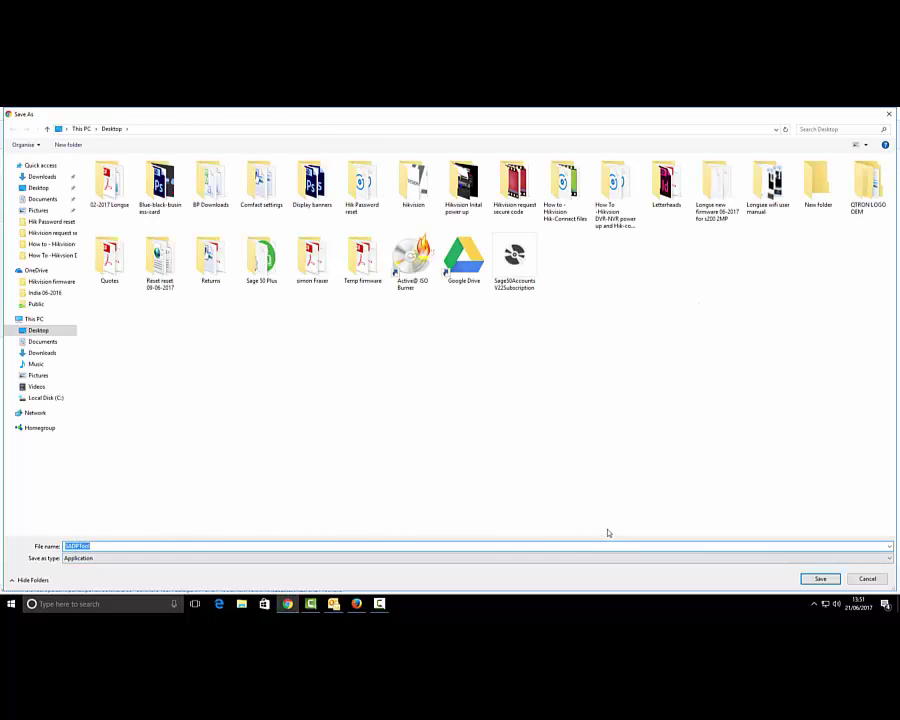
left_click(820, 578)
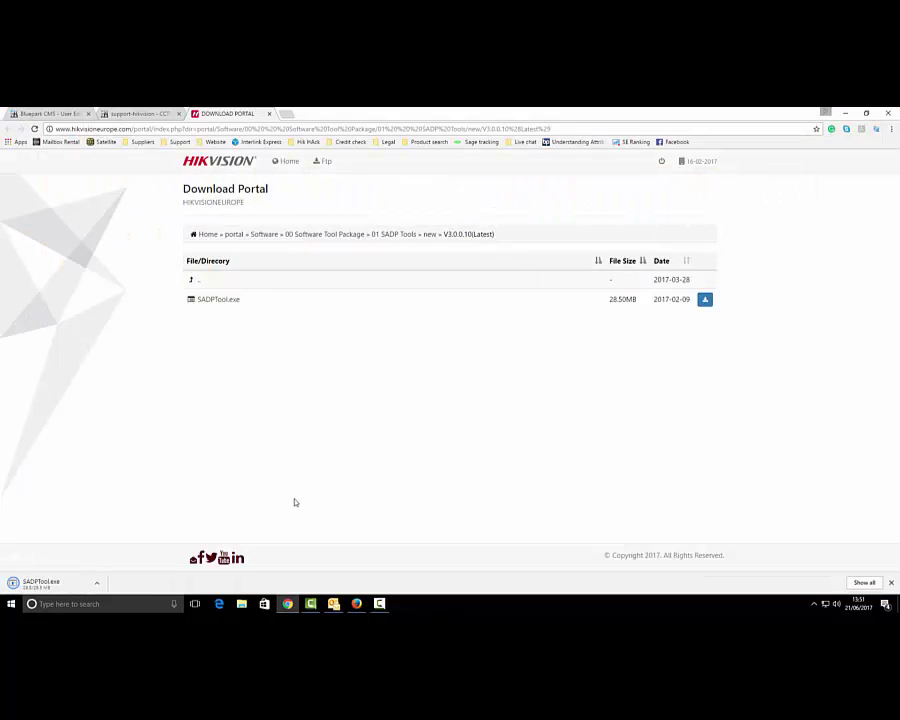
left_click(52, 587)
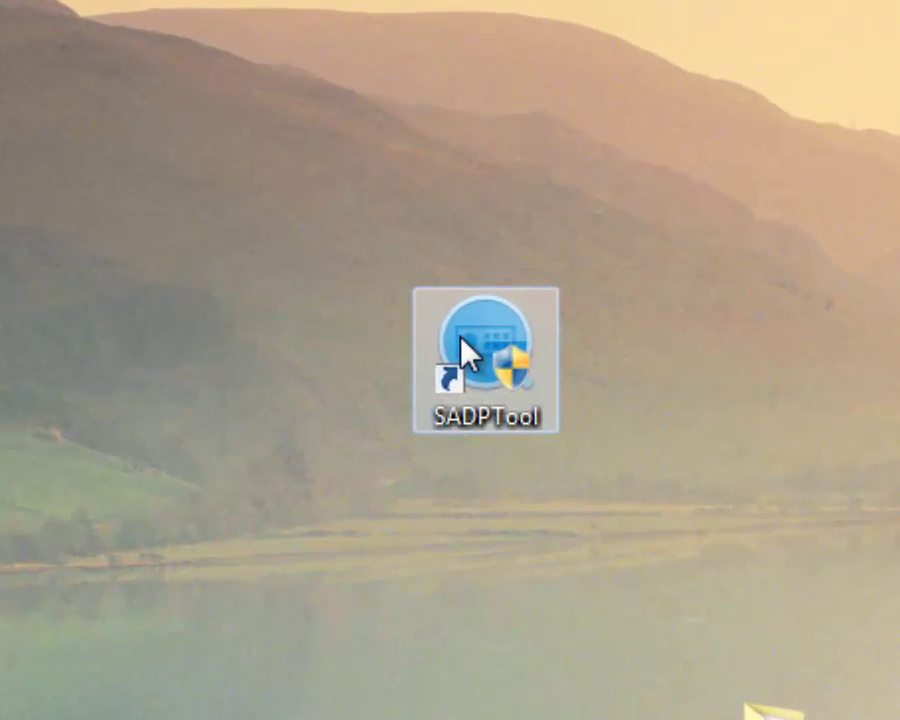
Step: Launch SADPTool, select the first recorder and start a Forgot Password reset
double_click(462, 352)
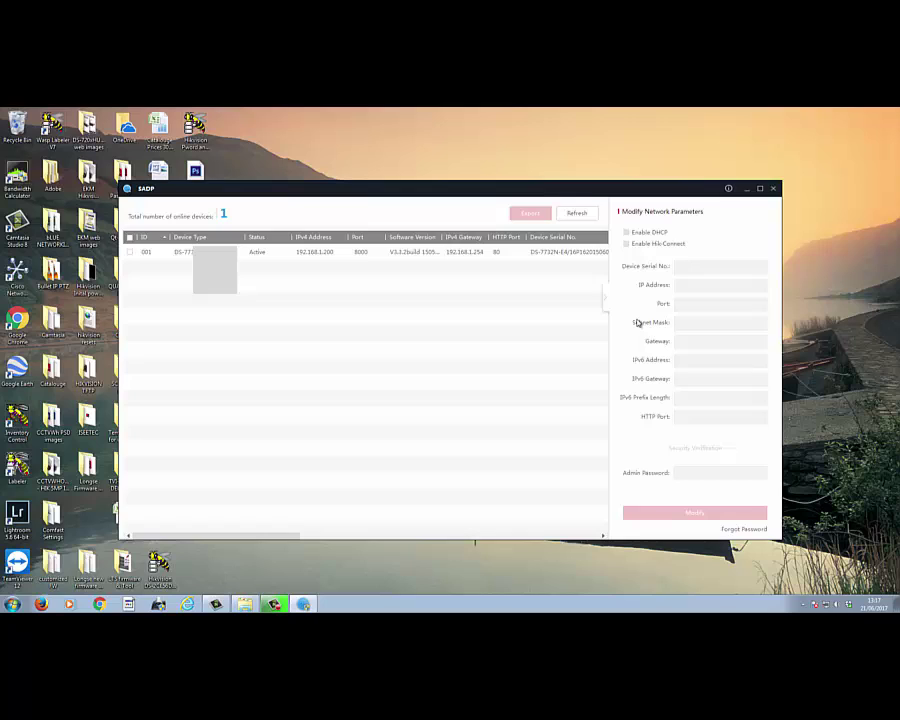
left_click(130, 252)
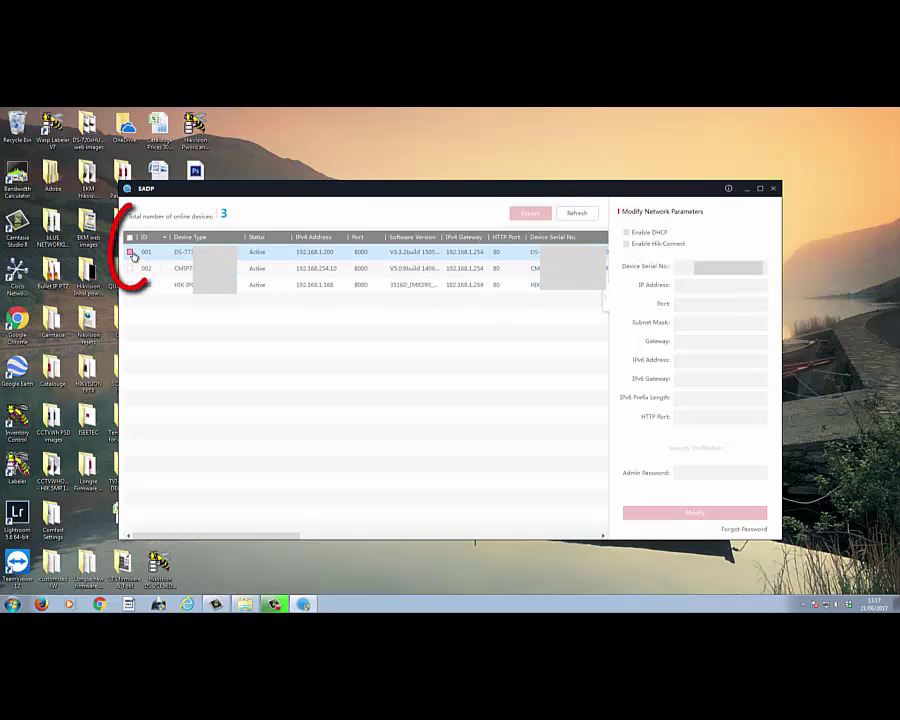
left_click(744, 530)
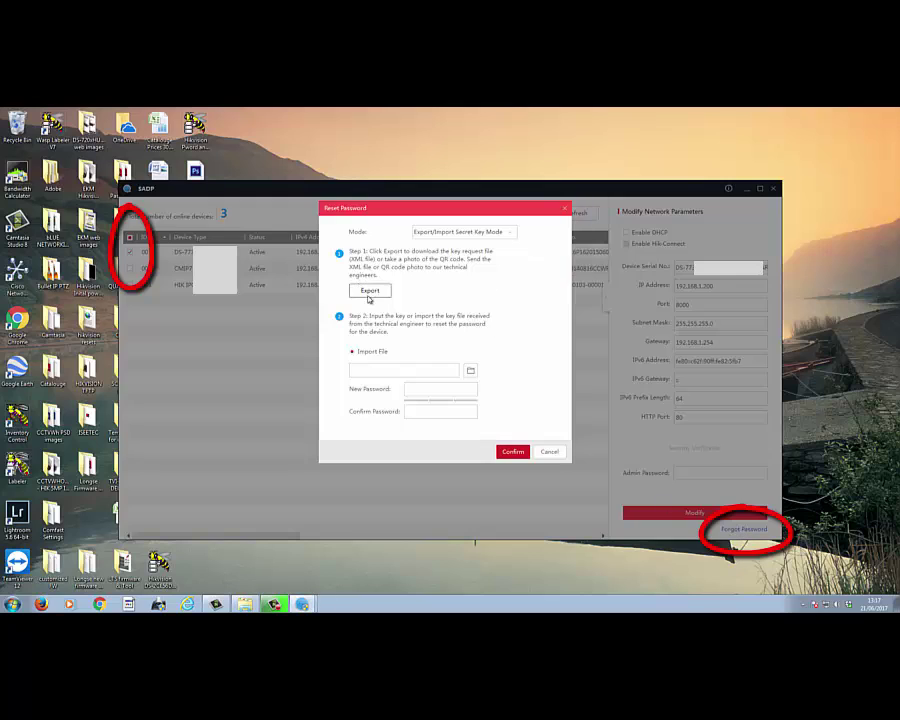
Step: Export the key request file to Desktop\New folder and close the Reset Password dialog
left_click(374, 292)
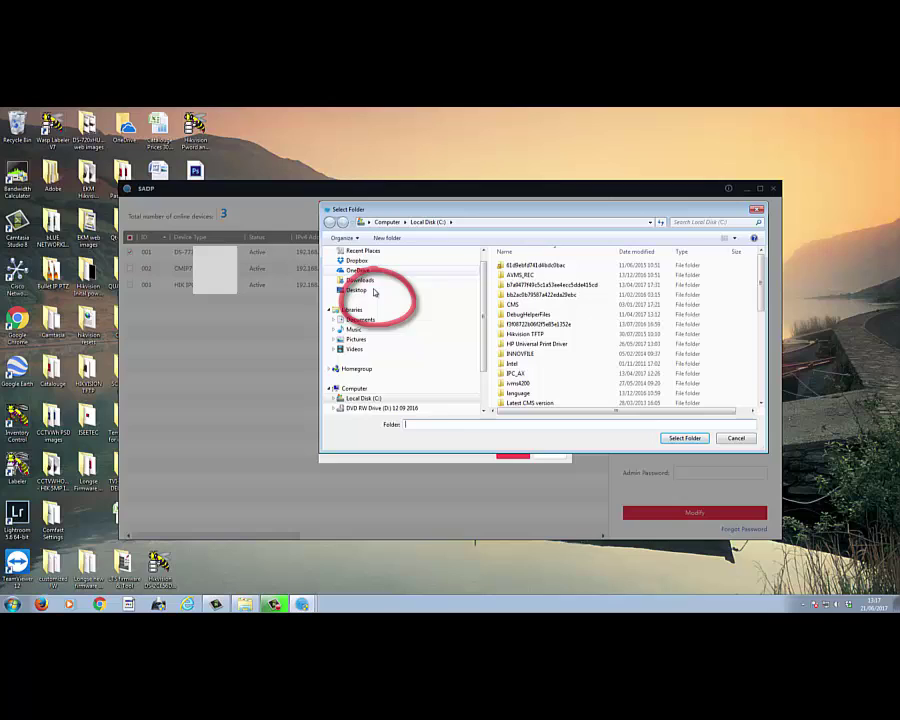
left_click(356, 289)
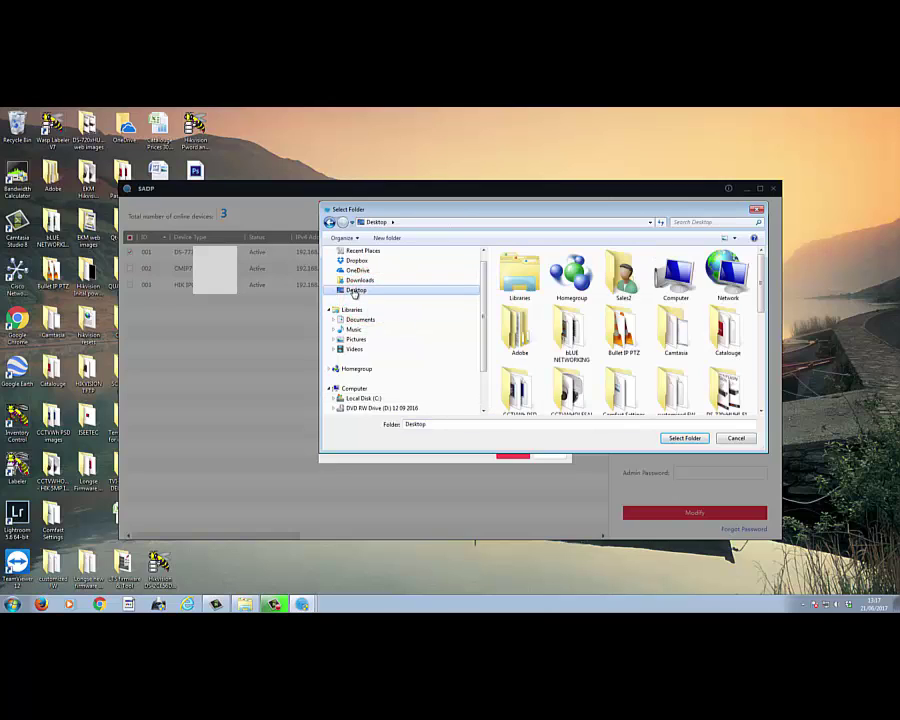
left_click_drag(514, 426, 362, 418)
type("ne")
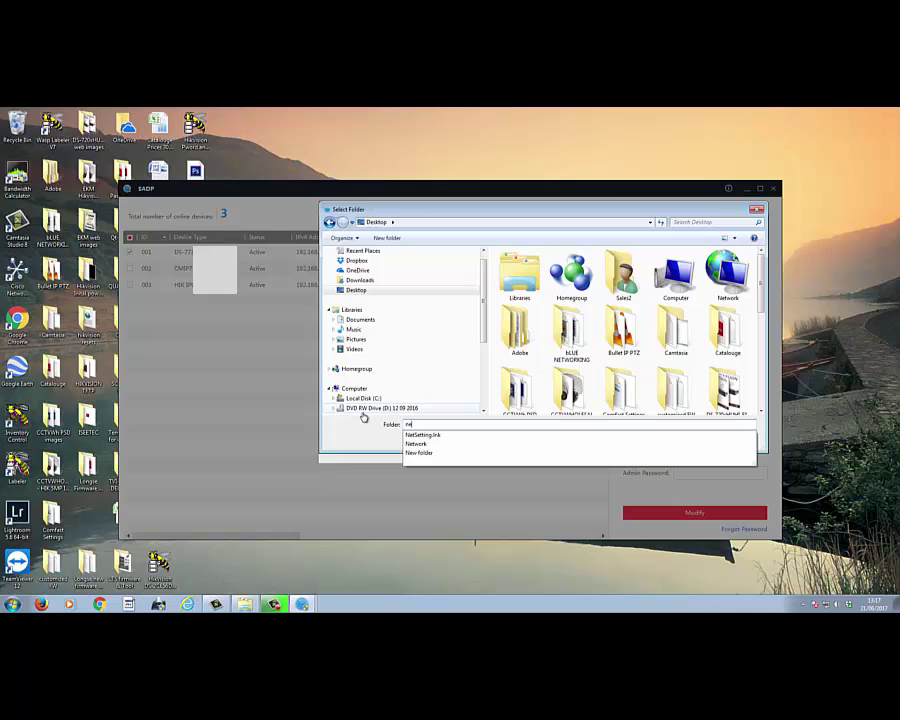
type("w")
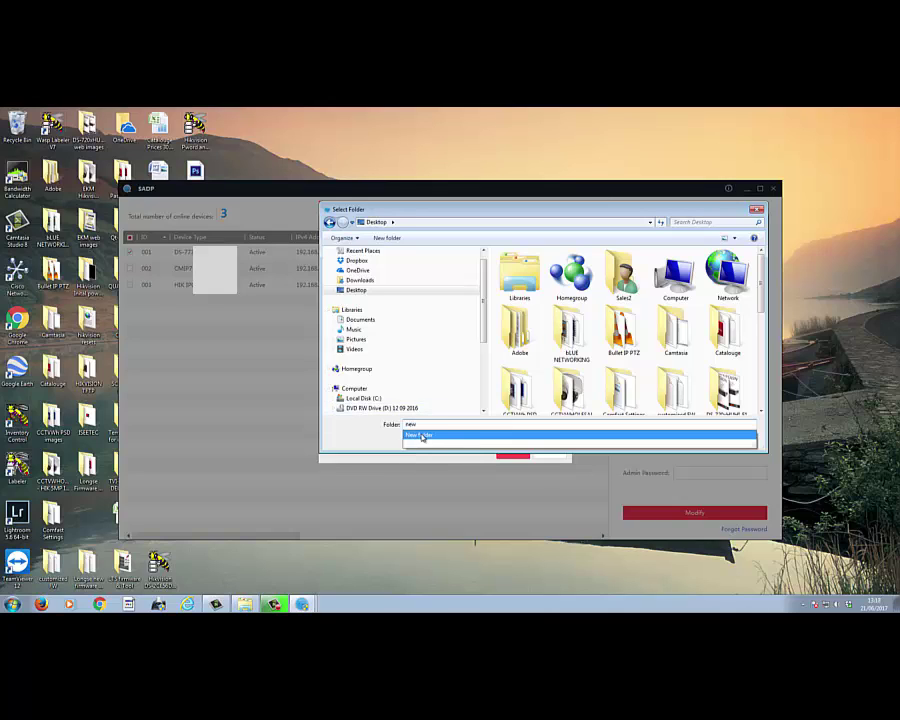
left_click(422, 436)
left_click(685, 439)
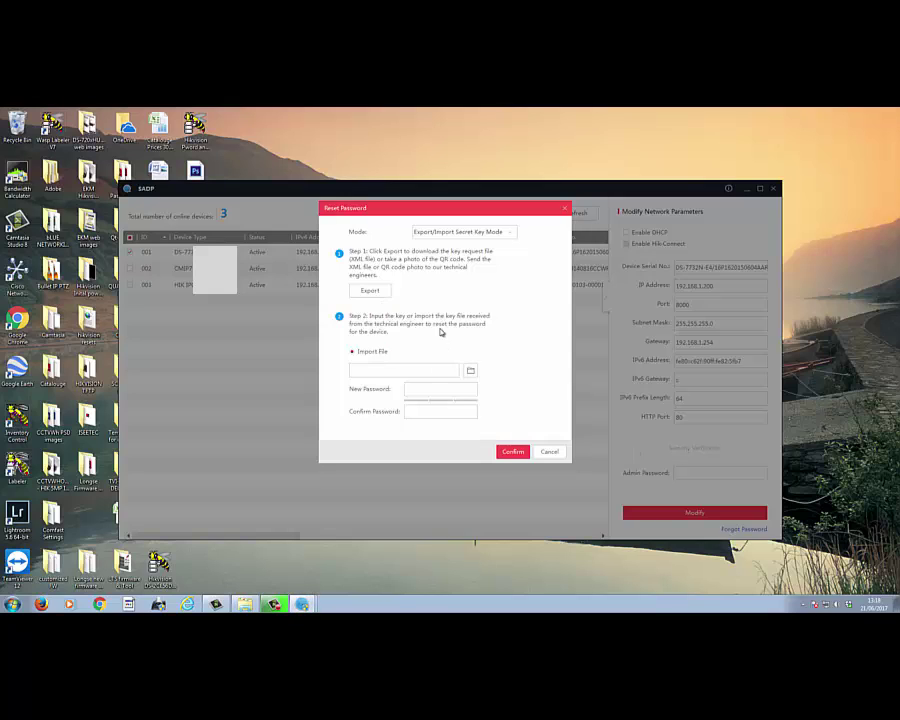
left_click(564, 210)
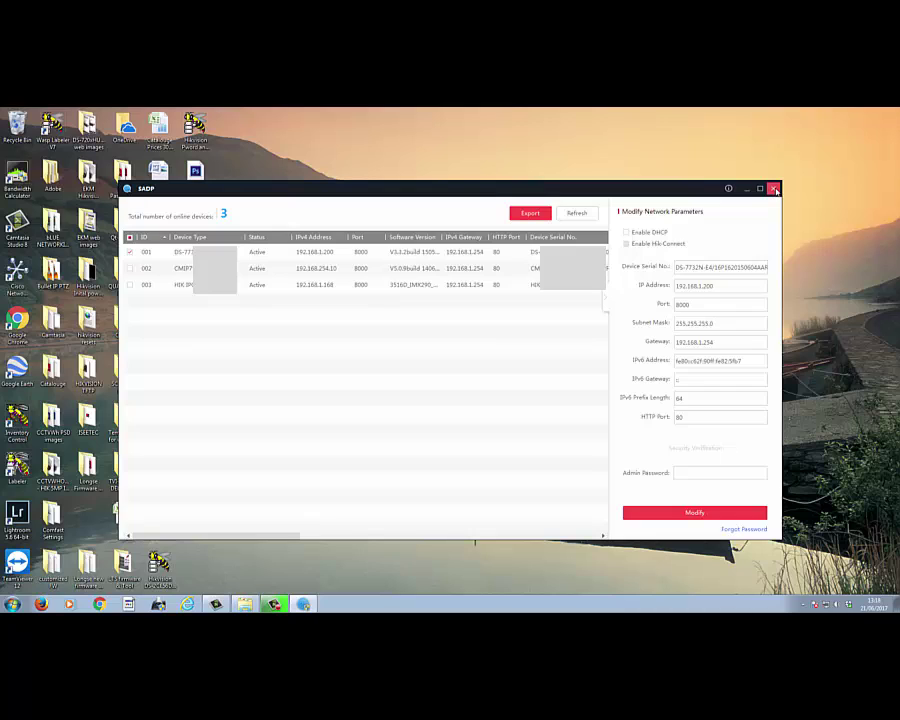
Step: Exit SADP and check the two XML key request files in the desktop's New folder
left_click(773, 189)
left_click(469, 371)
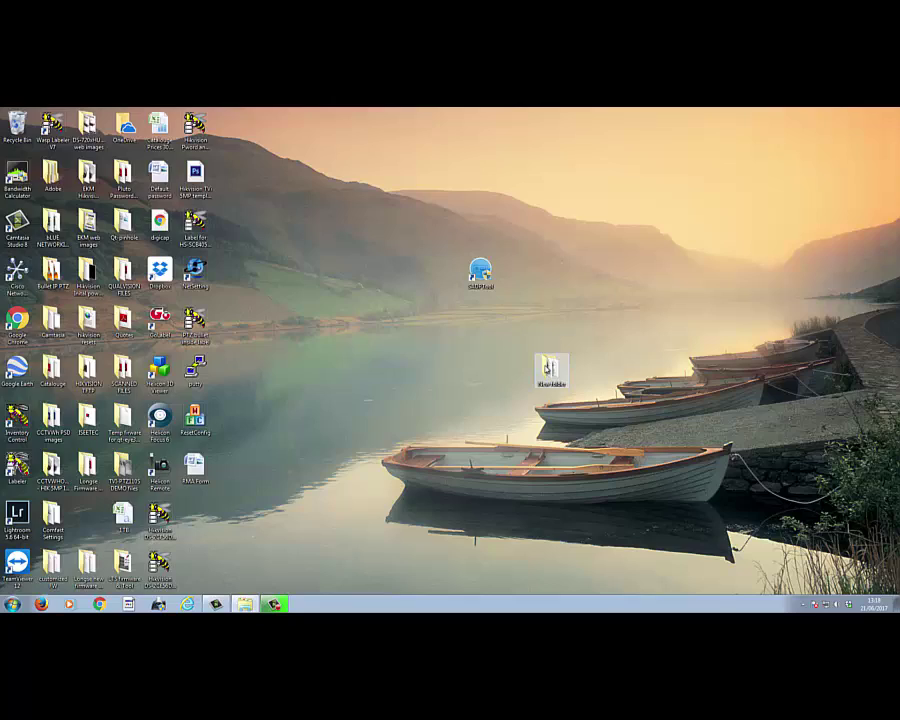
double_click(549, 368)
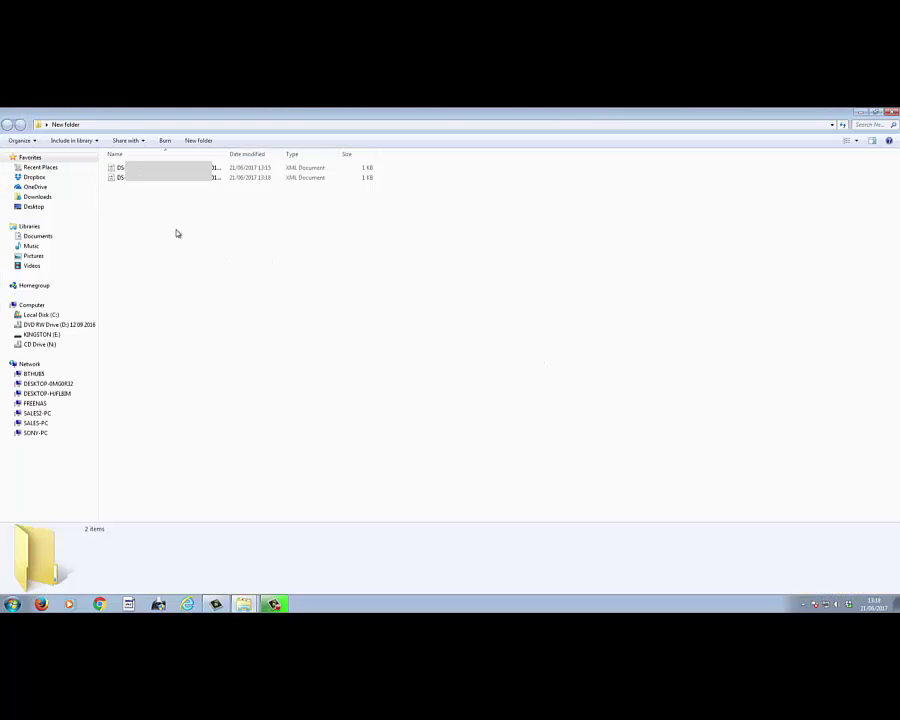
left_click(147, 180)
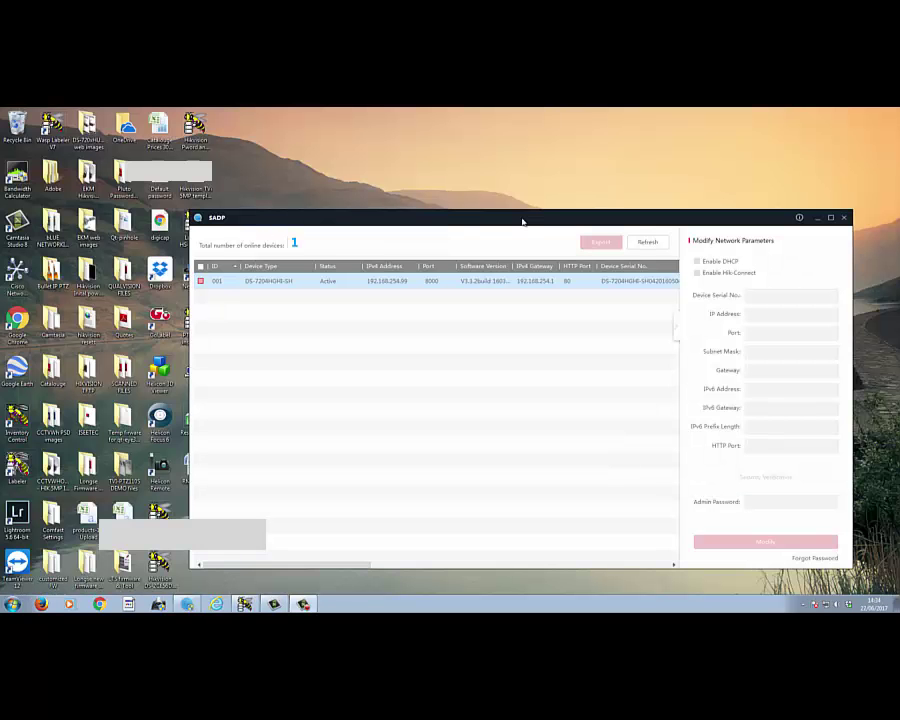
left_click_drag(524, 219, 394, 175)
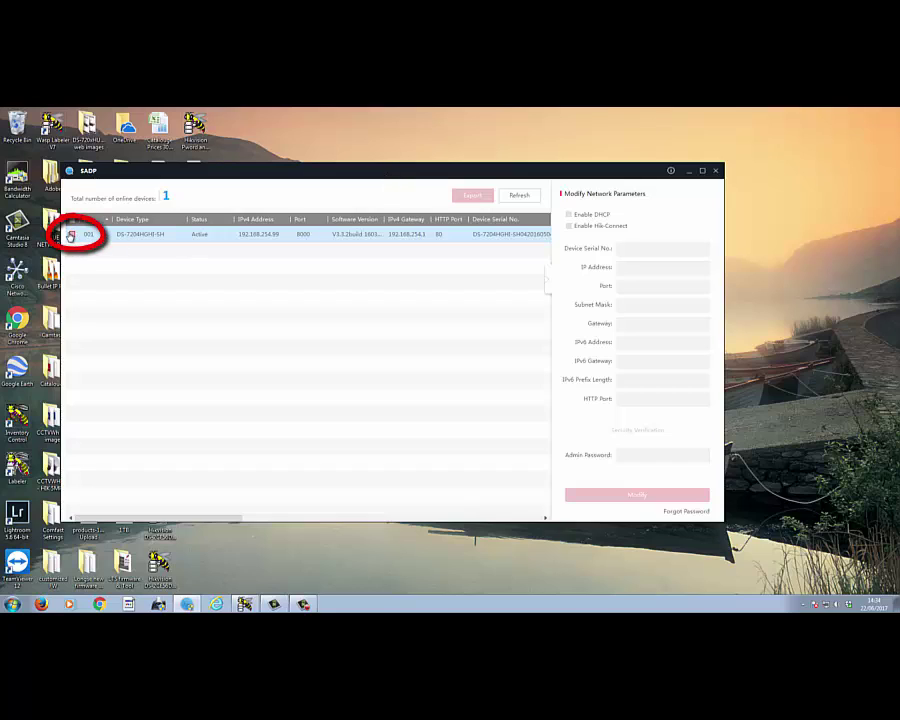
Step: Select device 001 and begin a Forgot Password reset
left_click(72, 235)
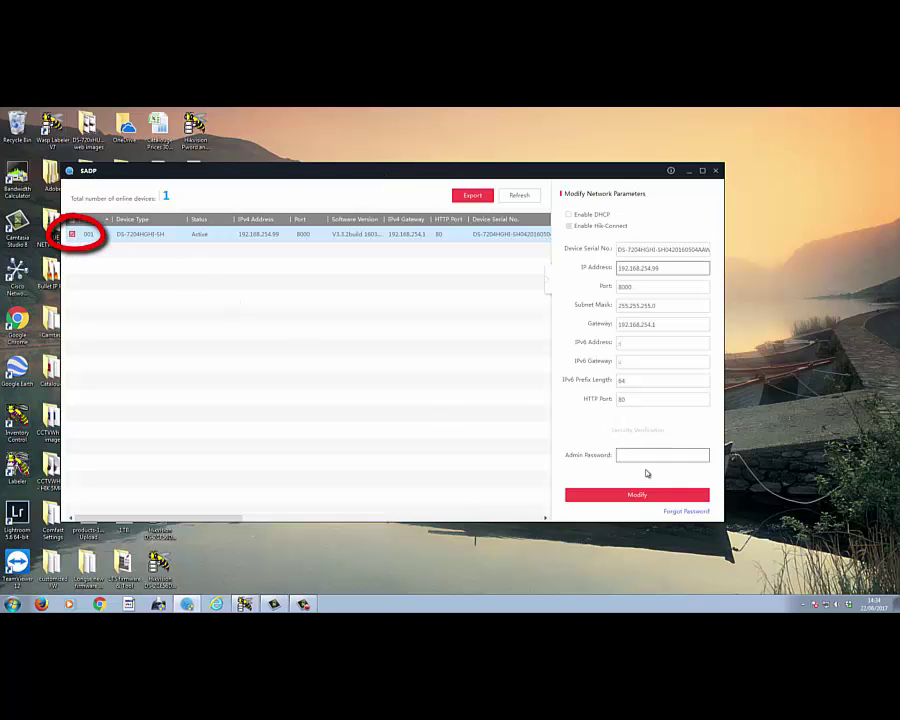
left_click(686, 512)
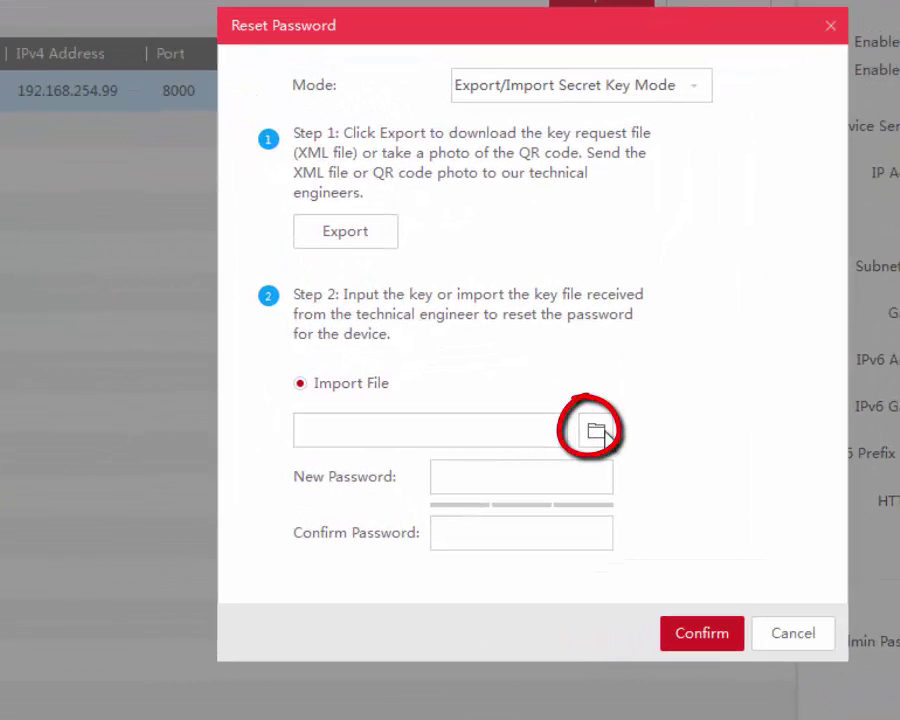
left_click(597, 431)
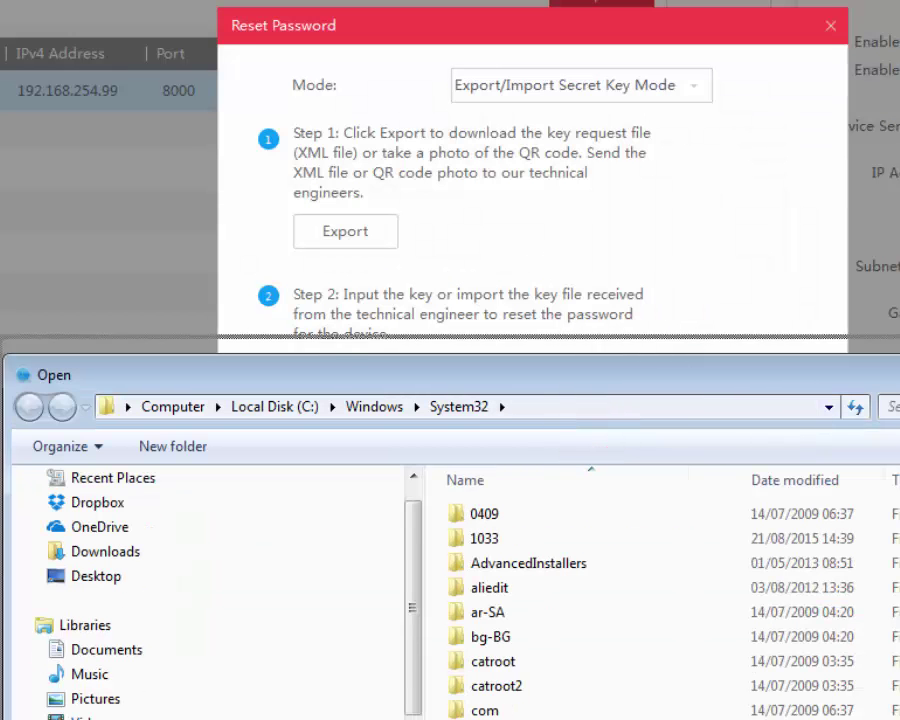
Step: Import the key file from the Desktop's HIKVISION RESET folder
left_click_drag(590, 375, 612, 160)
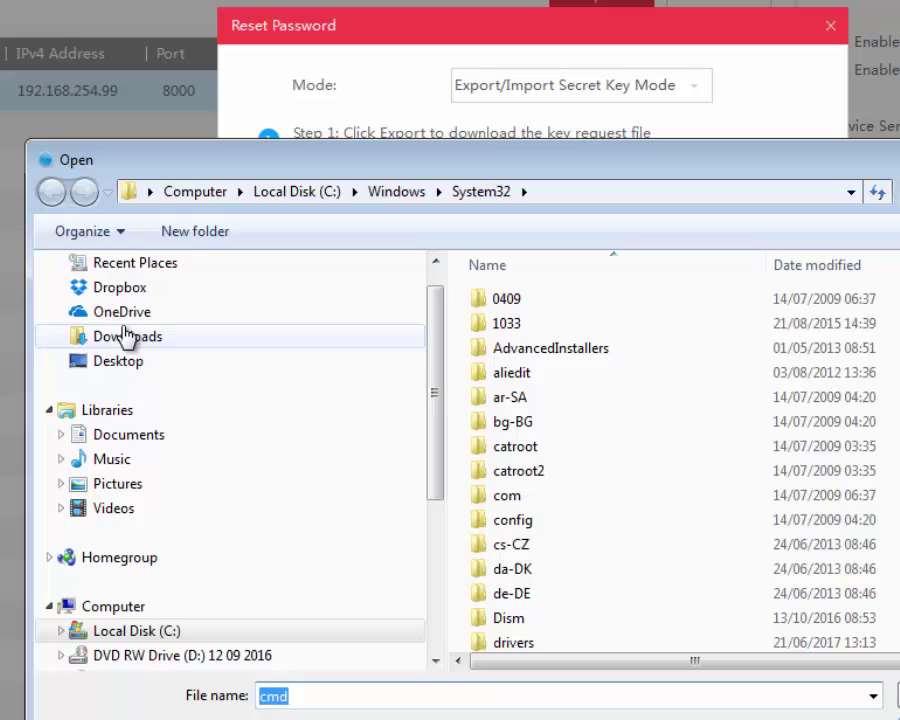
left_click(124, 364)
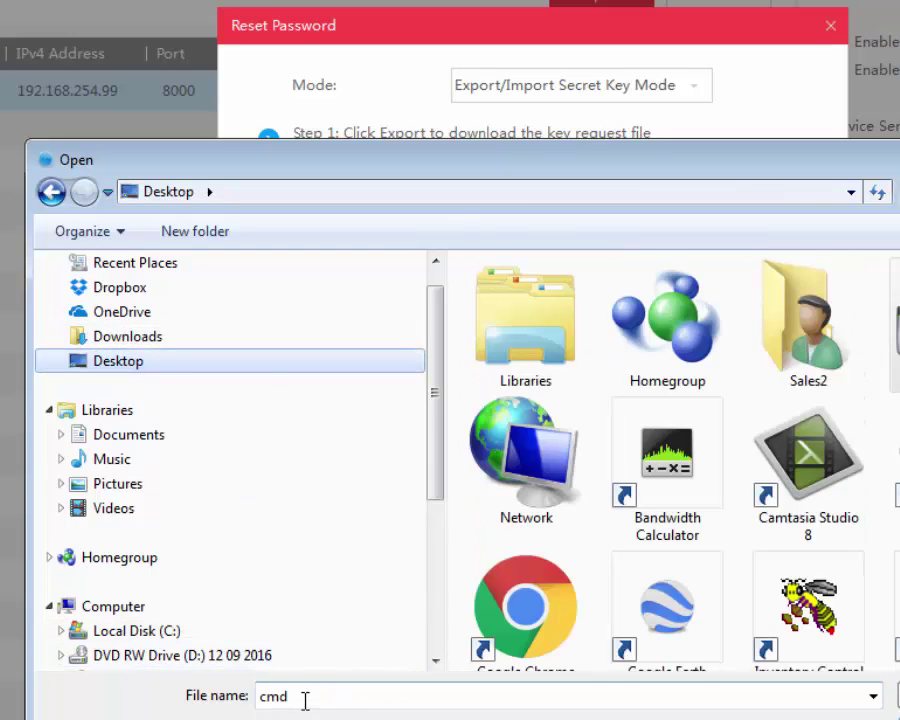
left_click_drag(305, 698, 185, 690)
type("Hi")
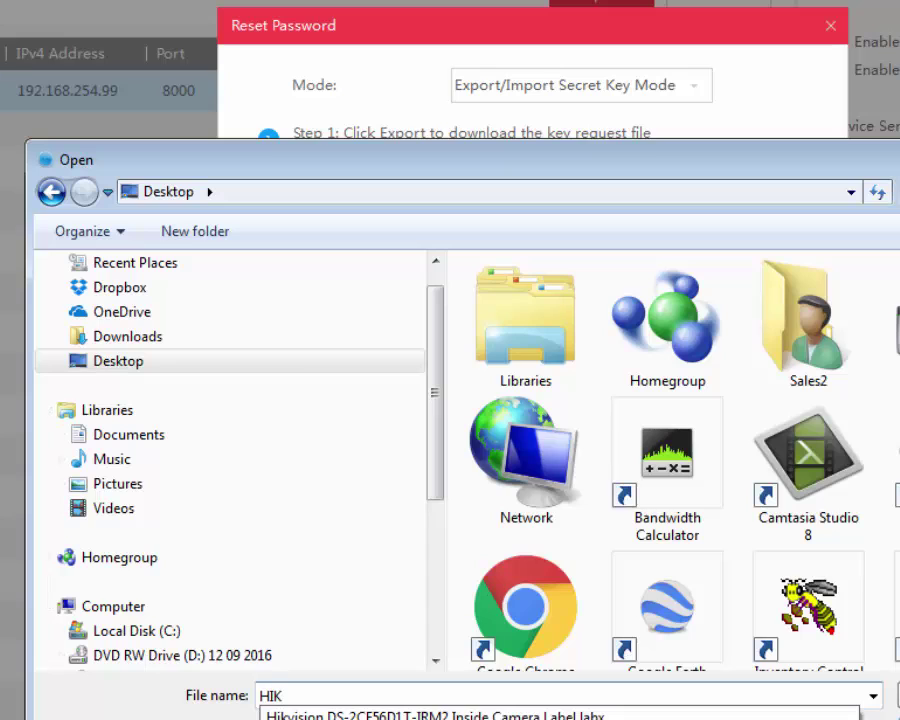
key("Down")
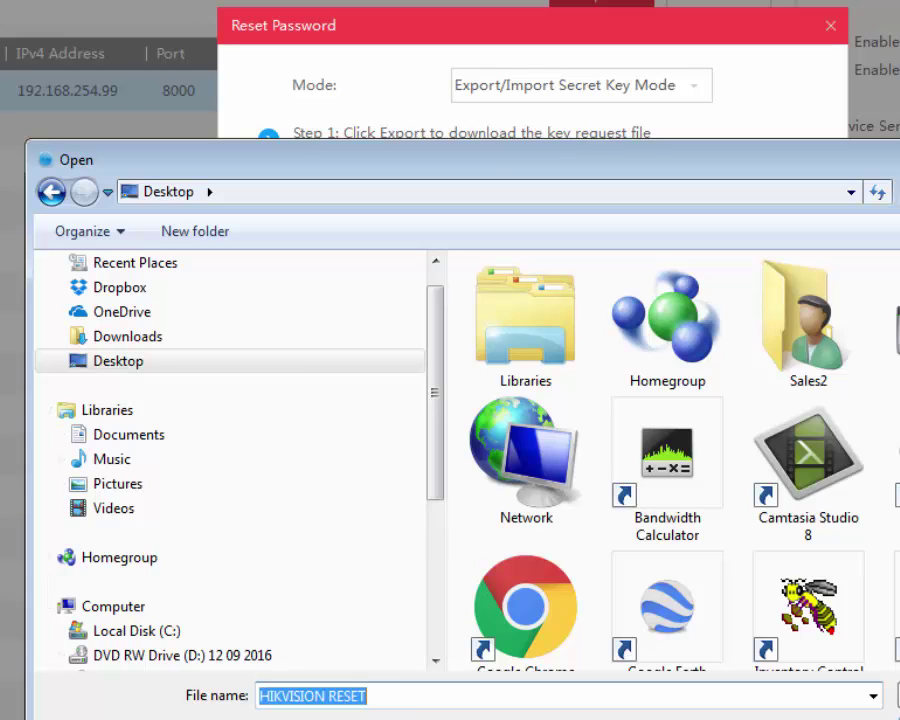
key("Return")
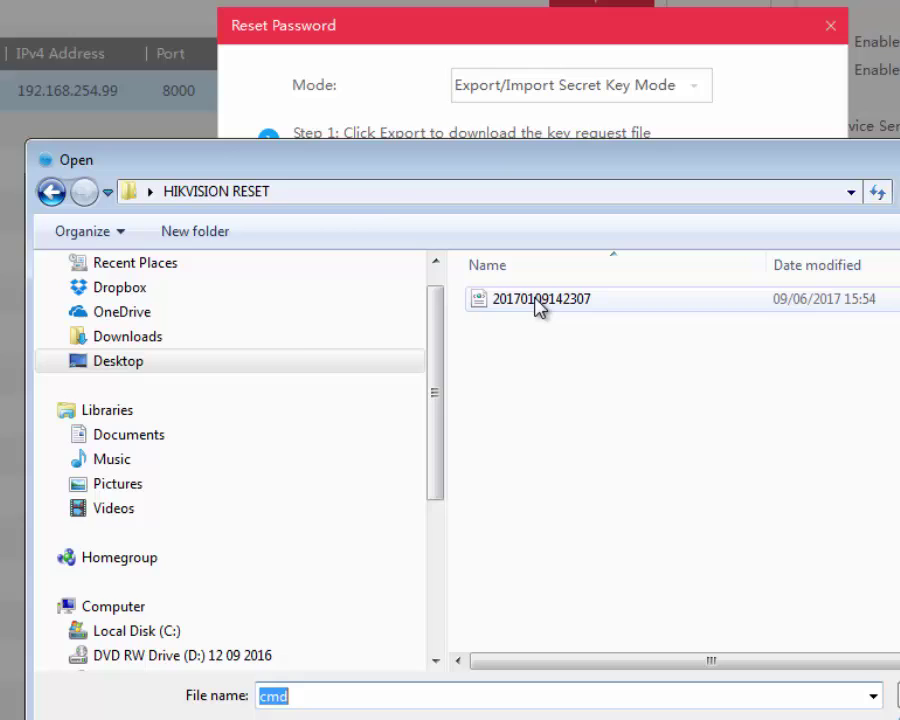
double_click(538, 300)
Step: Enter the new admin password in New Password and Confirm Password, then submit the reset
left_click(460, 478)
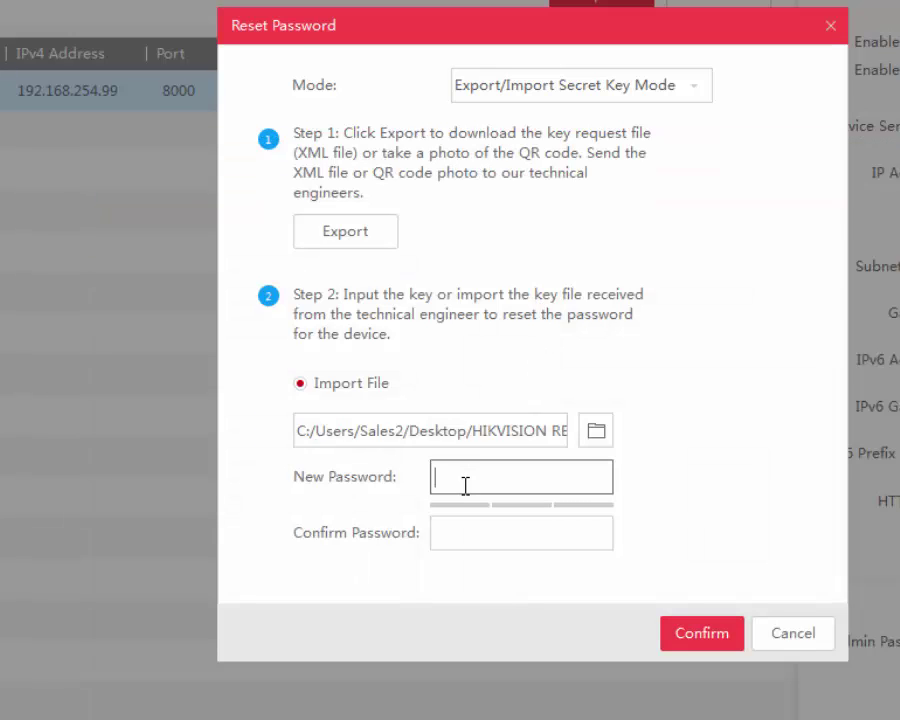
type("abcdefgh")
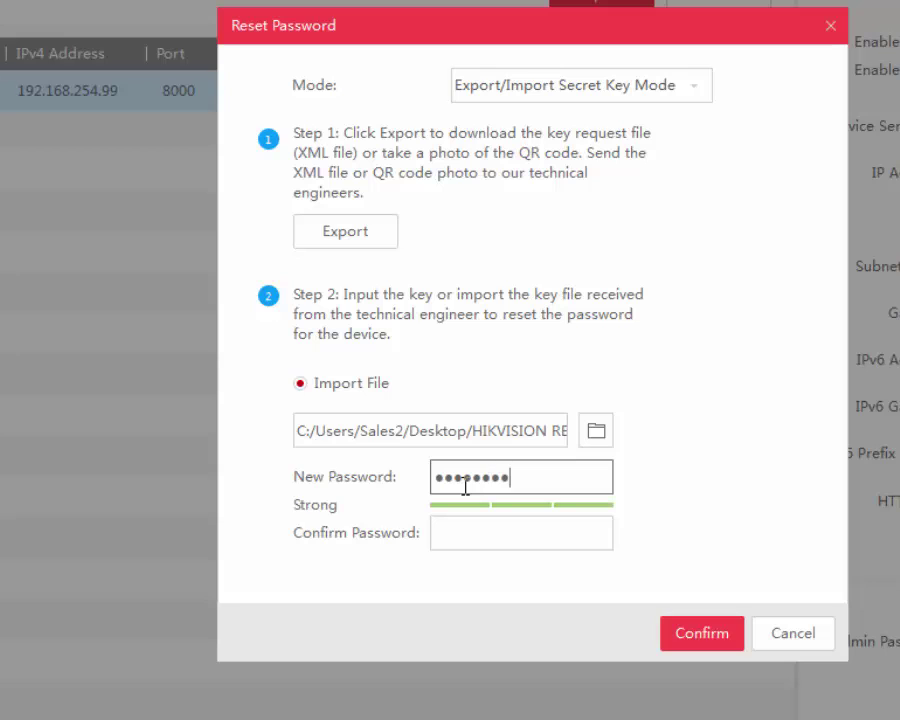
left_click(495, 541)
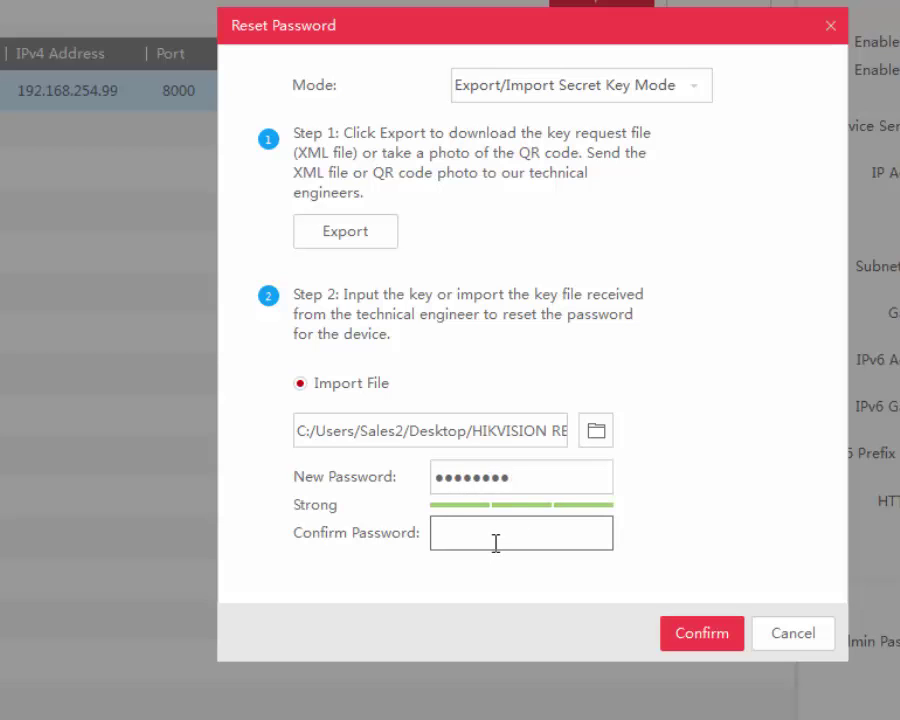
type("abcdefgh")
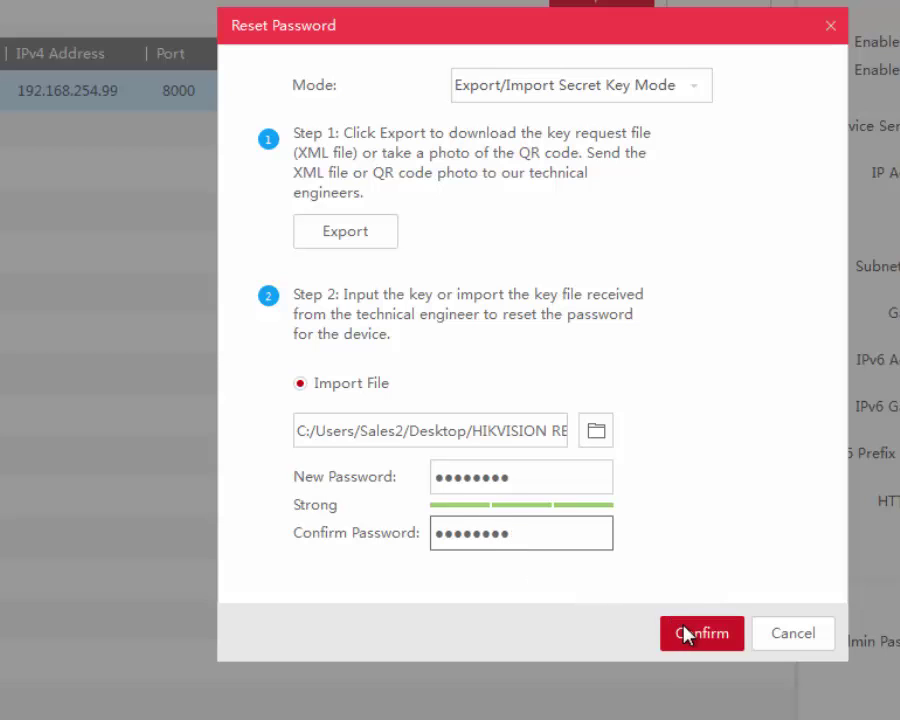
left_click(685, 633)
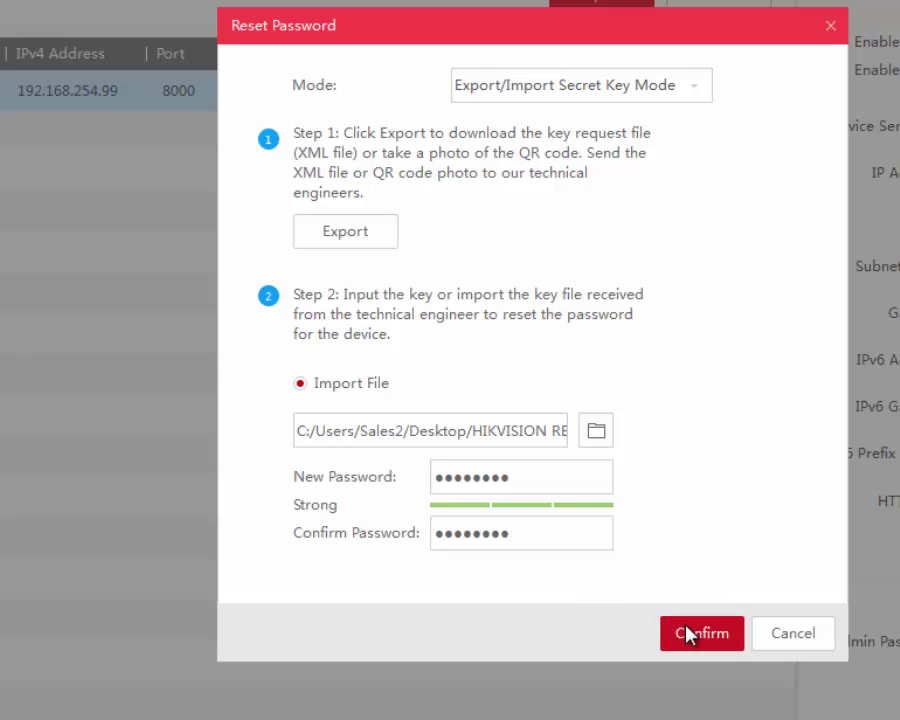